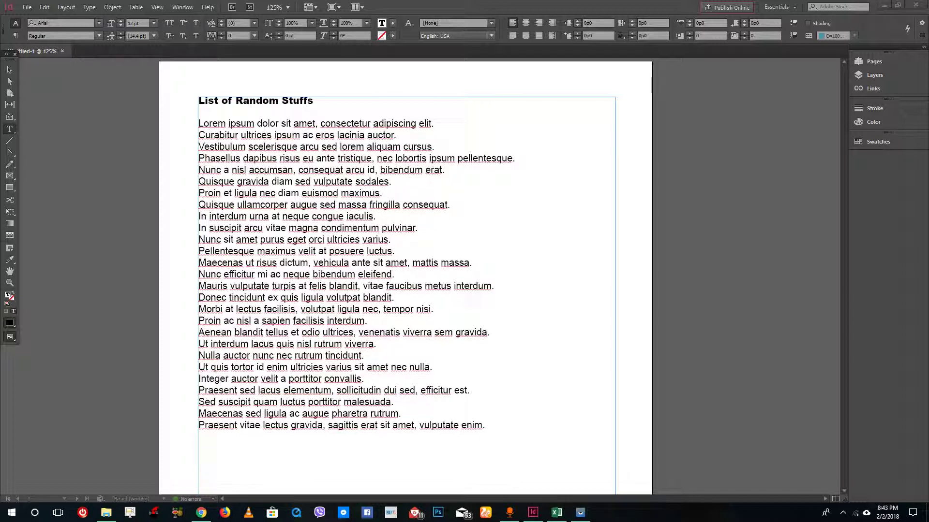
# Step: Select the body lines below the 'List of Random Stuffs' title
pyautogui.click(361, 232)
pyautogui.moveTo(292, 123); pyautogui.dragTo(415, 390)
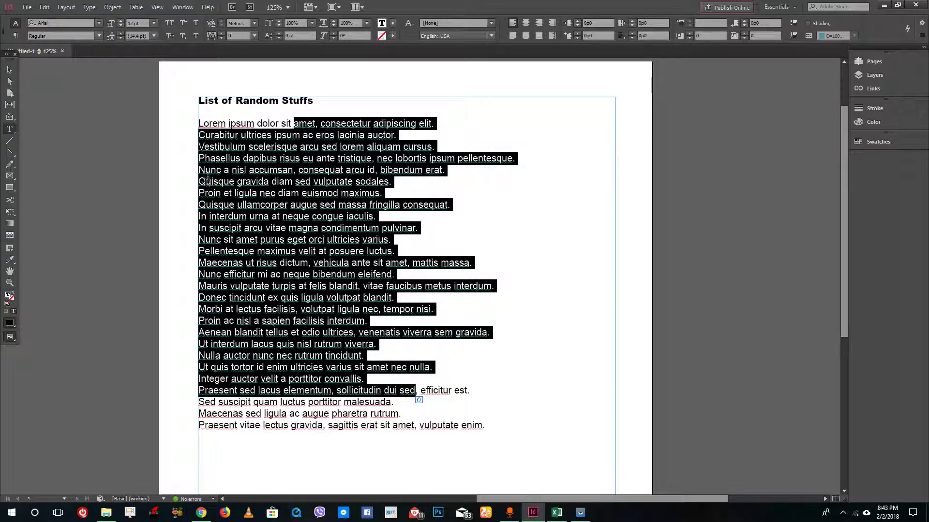
pyautogui.click(461, 383)
pyautogui.moveTo(514, 426); pyautogui.dragTo(176, 125)
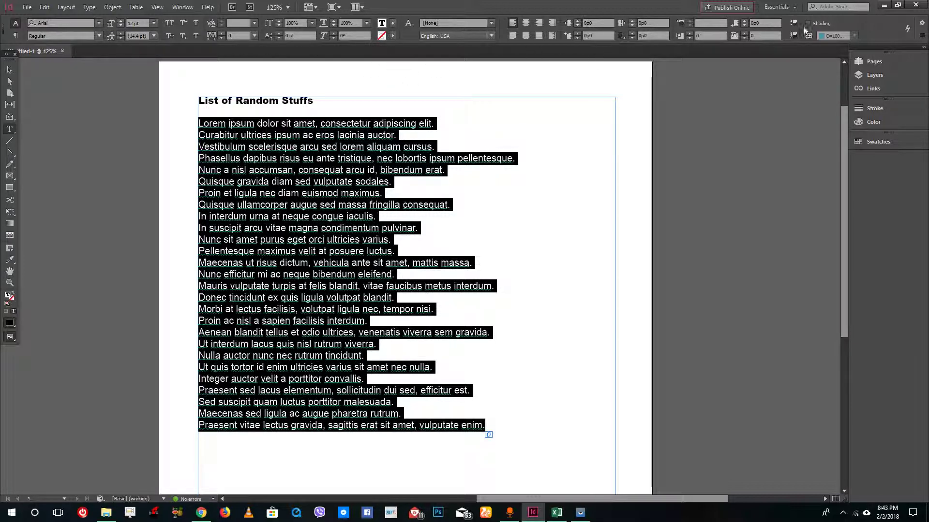
# Step: Make the selected lines a bulleted list and bring up Bullets and Numbering
pyautogui.click(14, 37)
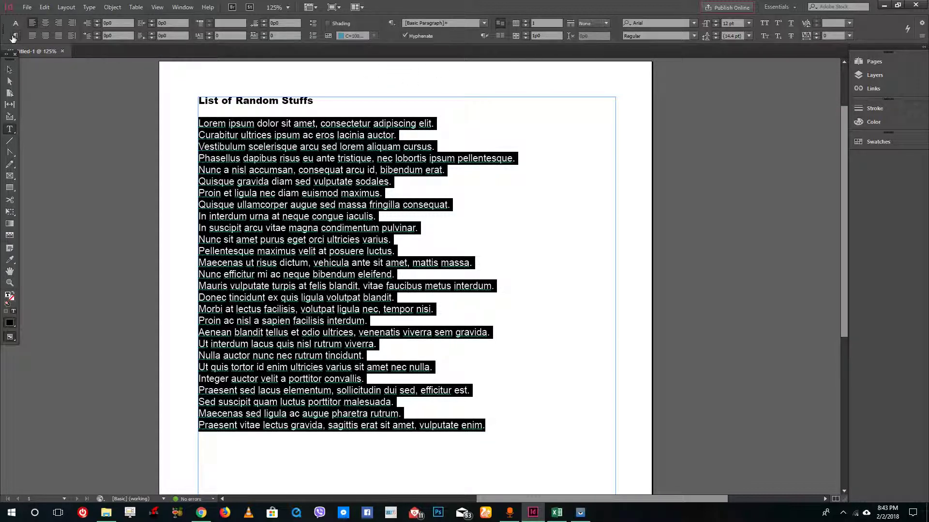
pyautogui.click(312, 24)
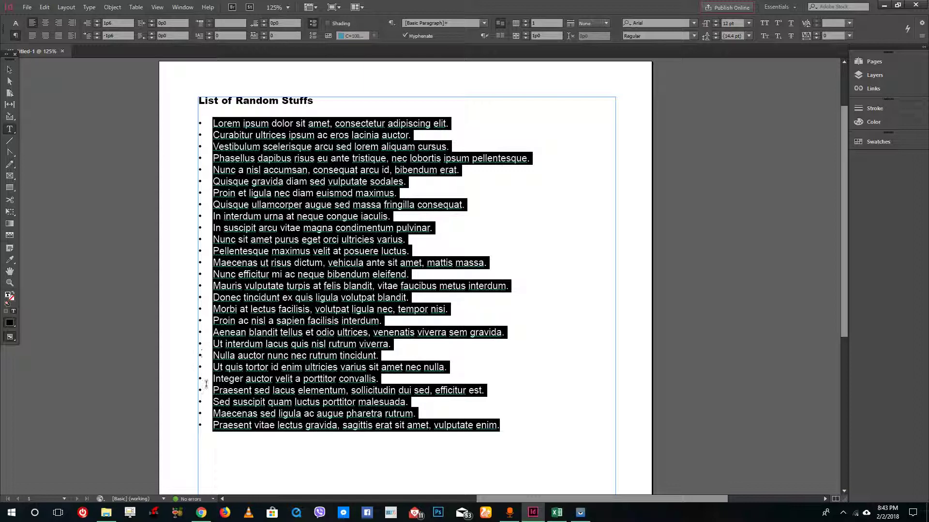
pyautogui.keyDown('alt'); pyautogui.click(313, 26); pyautogui.keyUp('alt')
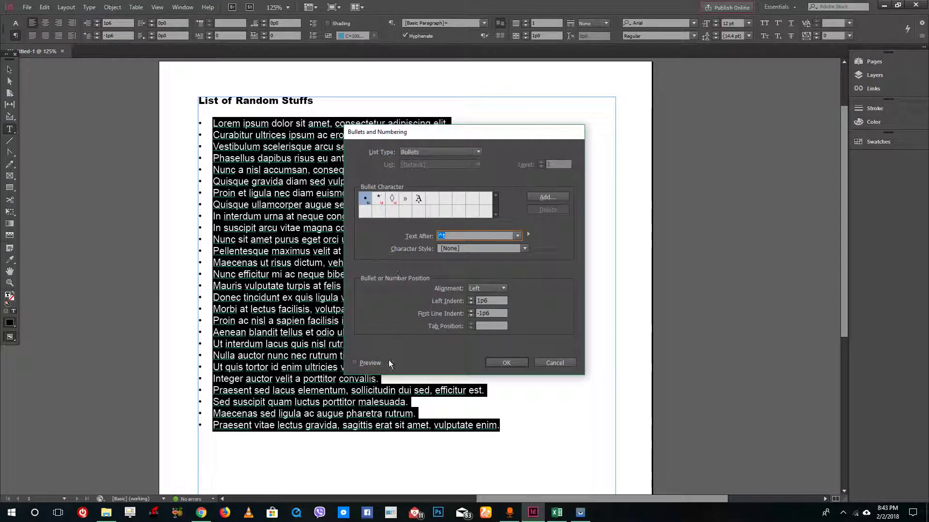
# Step: Turn on Preview and try asterisk, diamond and » as the bullet character
pyautogui.click(369, 365)
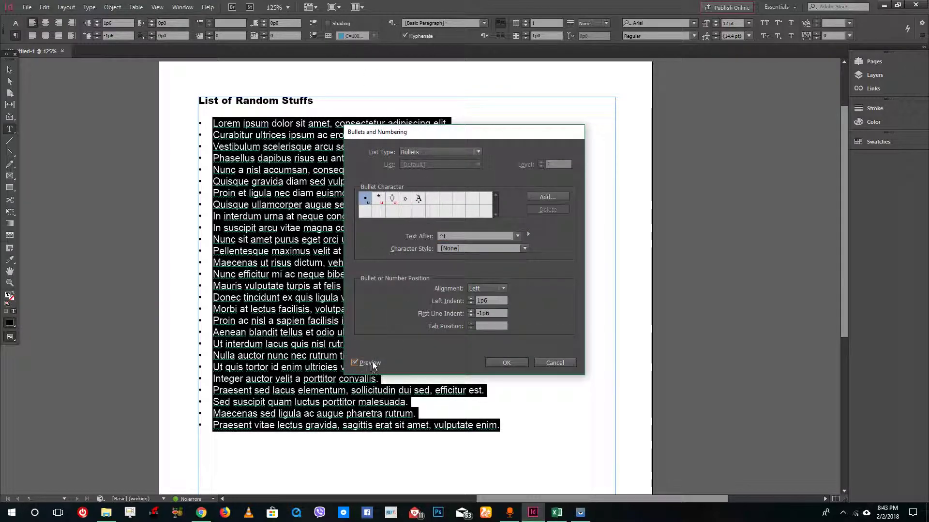
pyautogui.click(379, 200)
pyautogui.click(391, 202)
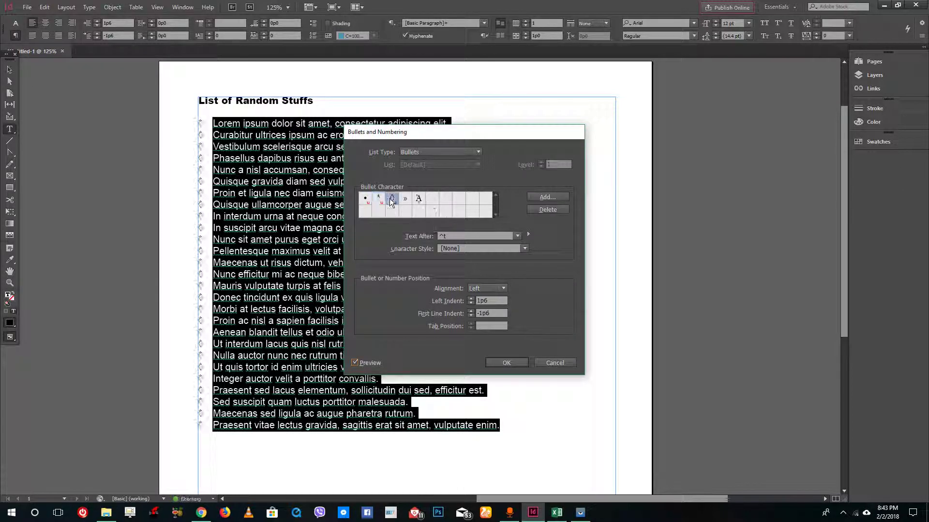
pyautogui.click(405, 199)
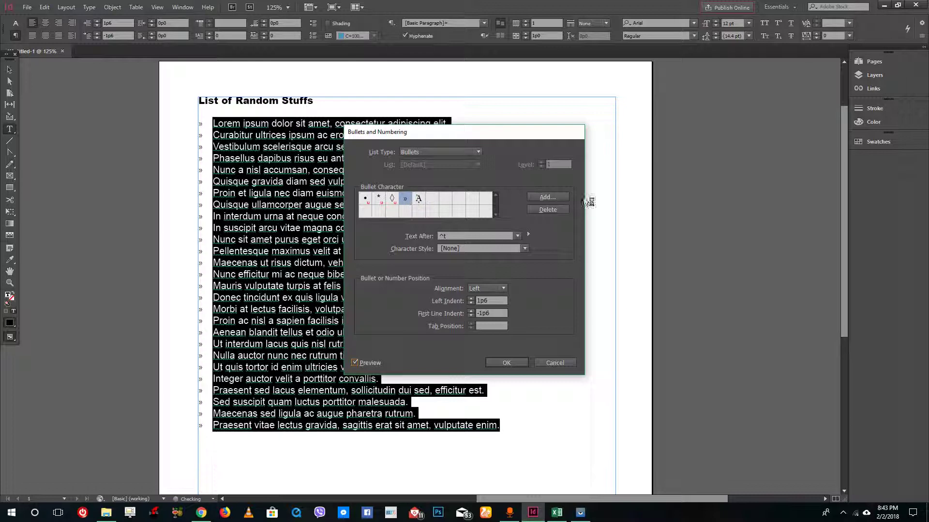
# Step: Add the √ check-mark glyph from Averia Sans Regular to the bullet characters
pyautogui.click(562, 195)
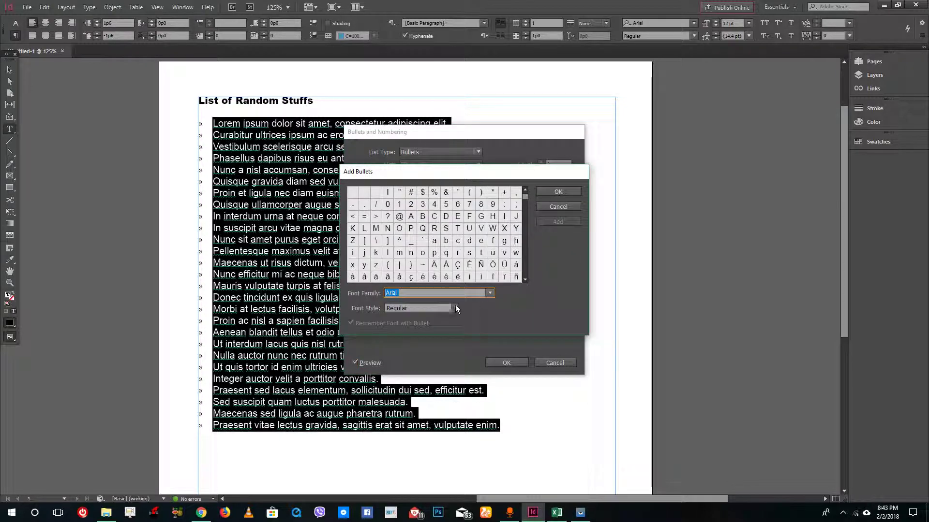
pyautogui.click(456, 308)
pyautogui.click(456, 308)
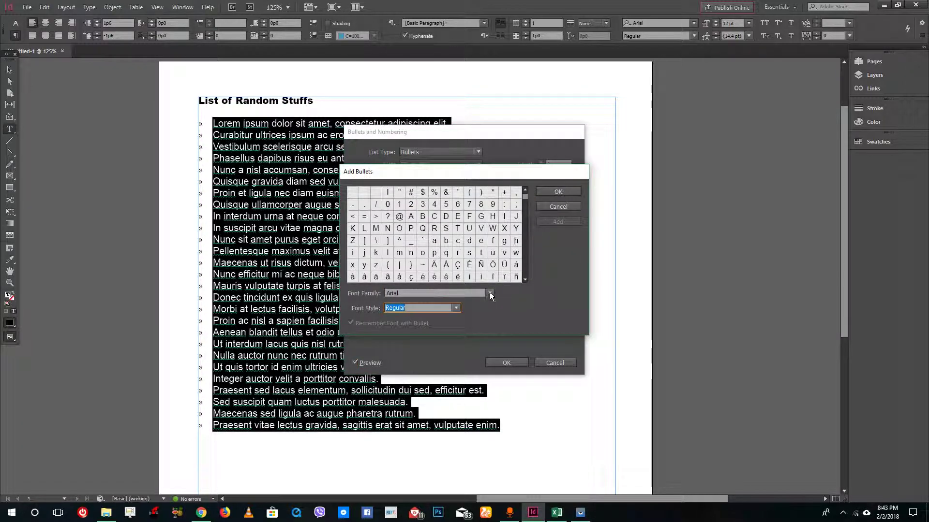
pyautogui.click(490, 293)
pyautogui.click(437, 244)
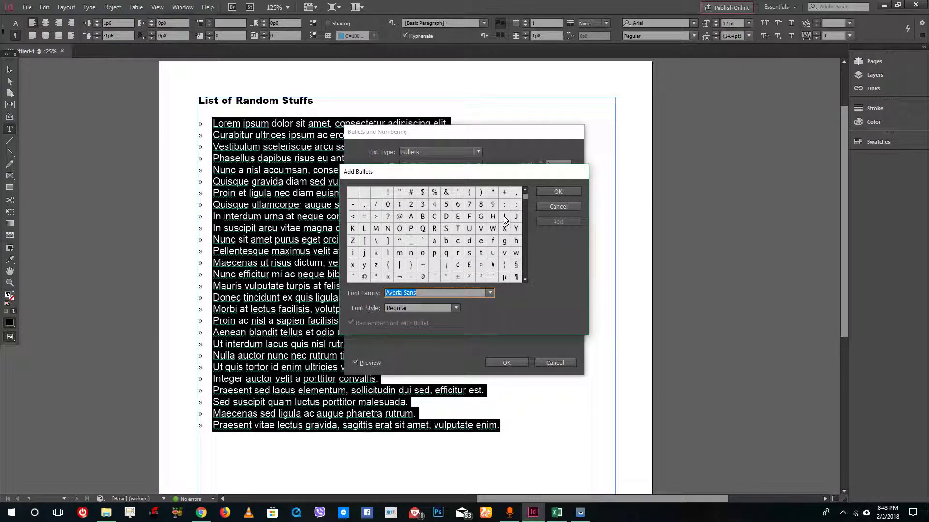
pyautogui.moveTo(525, 195); pyautogui.dragTo(519, 283)
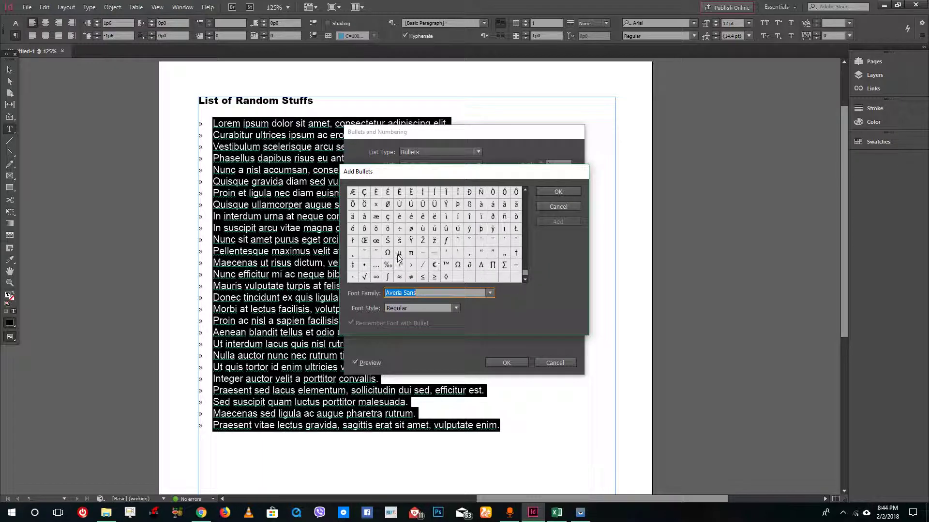
pyautogui.click(365, 277)
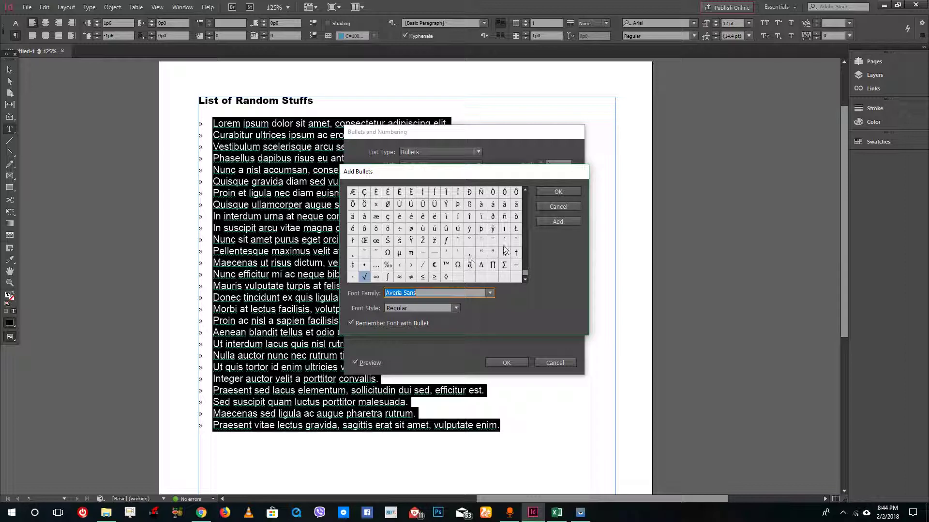
pyautogui.click(557, 193)
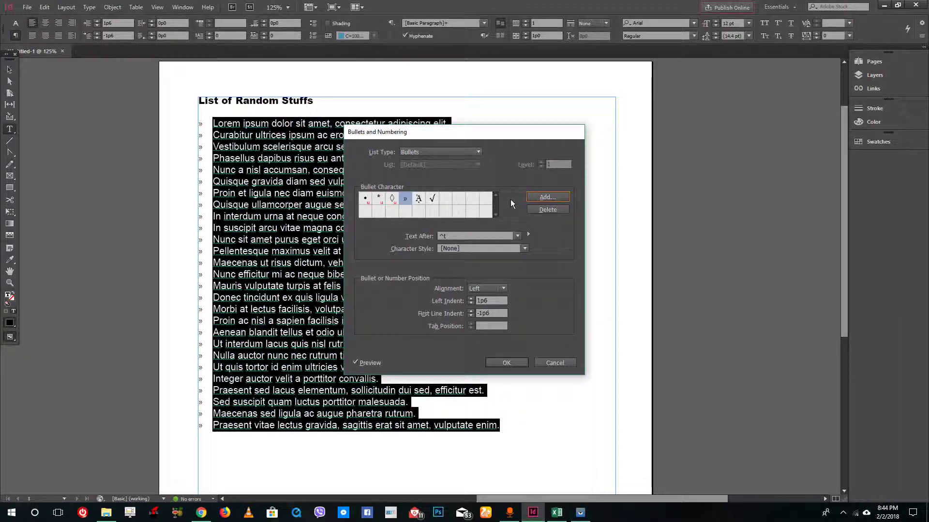
# Step: Choose the √ check mark as the bullet, keeping Left alignment
pyautogui.click(431, 199)
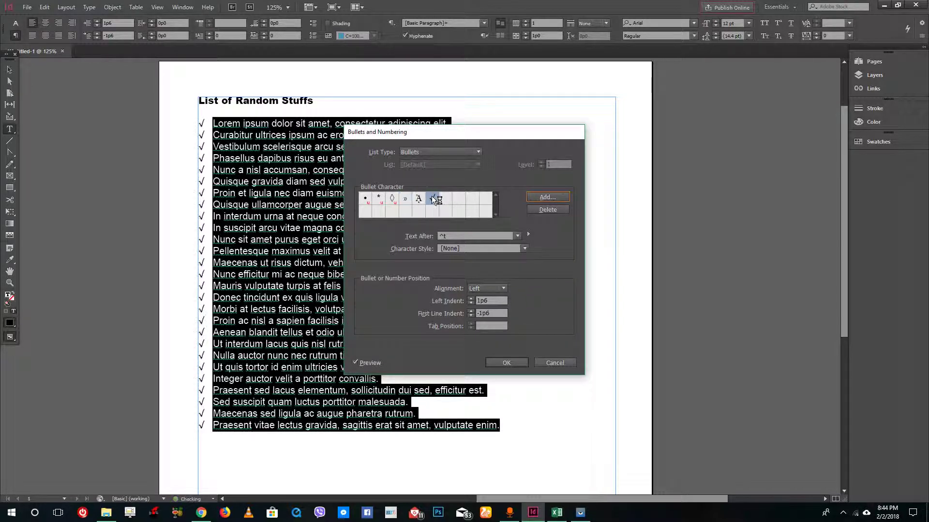
pyautogui.click(489, 291)
pyautogui.click(486, 309)
pyautogui.click(488, 291)
pyautogui.click(483, 319)
pyautogui.click(490, 292)
pyautogui.click(482, 298)
# Step: Apply a 1p11 left indent and -1p3 first-line indent, then reselect the upper list lines
pyautogui.click(471, 298)
pyautogui.click(471, 298)
pyautogui.click(471, 298)
pyautogui.click(471, 298)
pyautogui.click(471, 298)
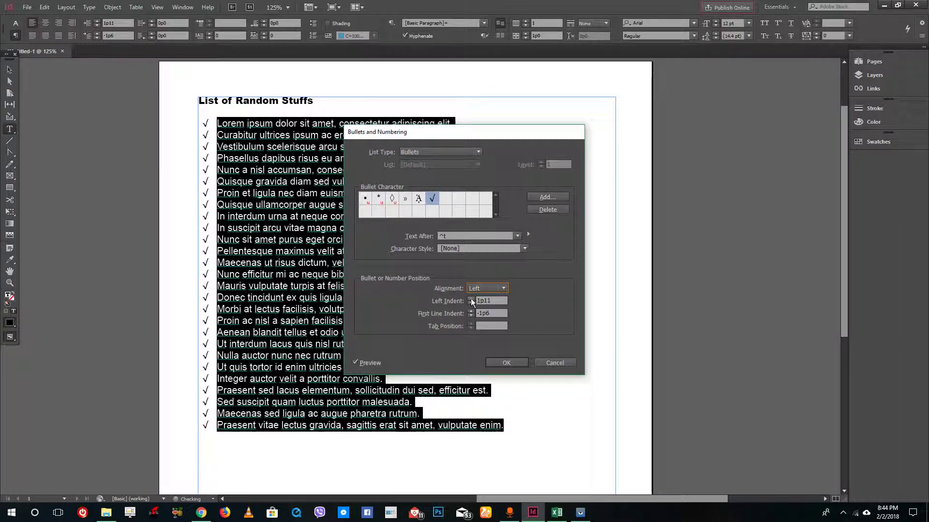
pyautogui.click(471, 311)
pyautogui.click(471, 312)
pyautogui.click(472, 311)
pyautogui.click(471, 311)
pyautogui.click(471, 316)
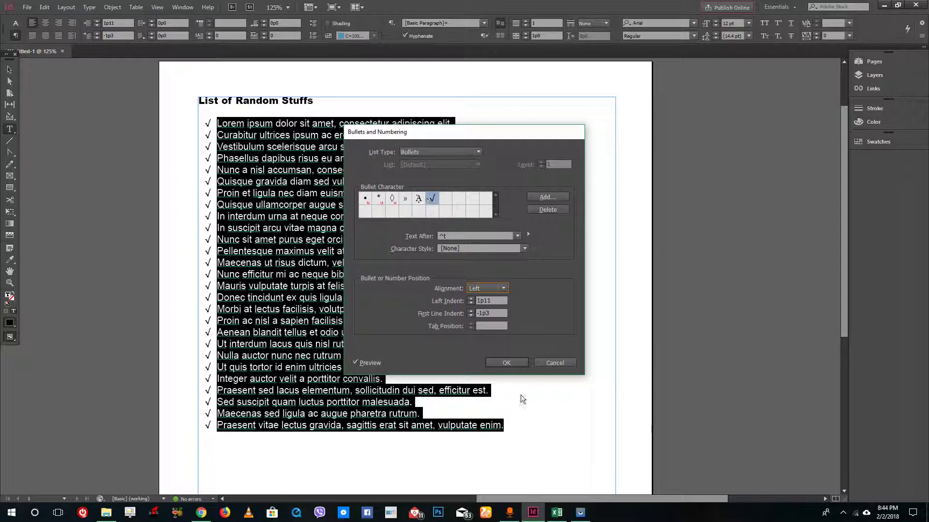
pyautogui.click(506, 363)
pyautogui.click(191, 139)
pyautogui.moveTo(215, 123); pyautogui.dragTo(416, 299)
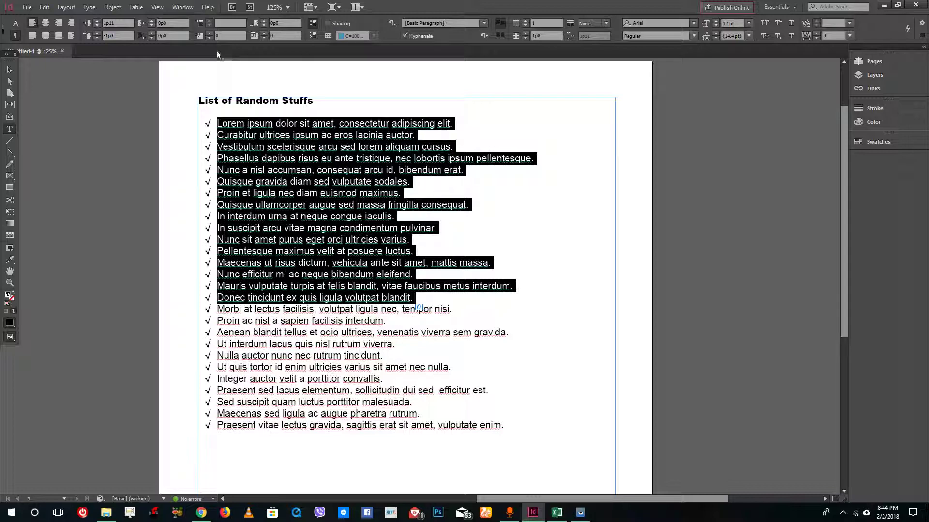
# Step: Convert the whole check-mark list into a numbered list
pyautogui.click(317, 99)
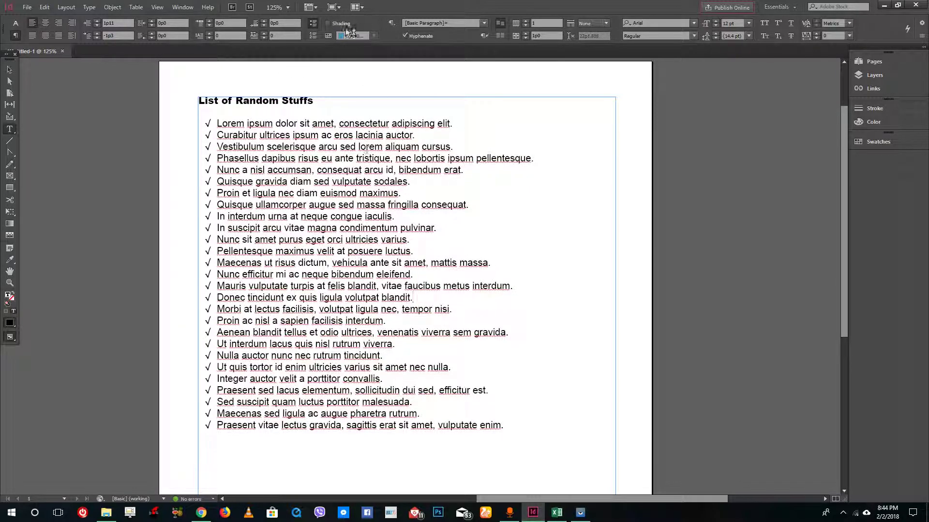
pyautogui.moveTo(516, 426); pyautogui.dragTo(216, 121)
pyautogui.click(313, 36)
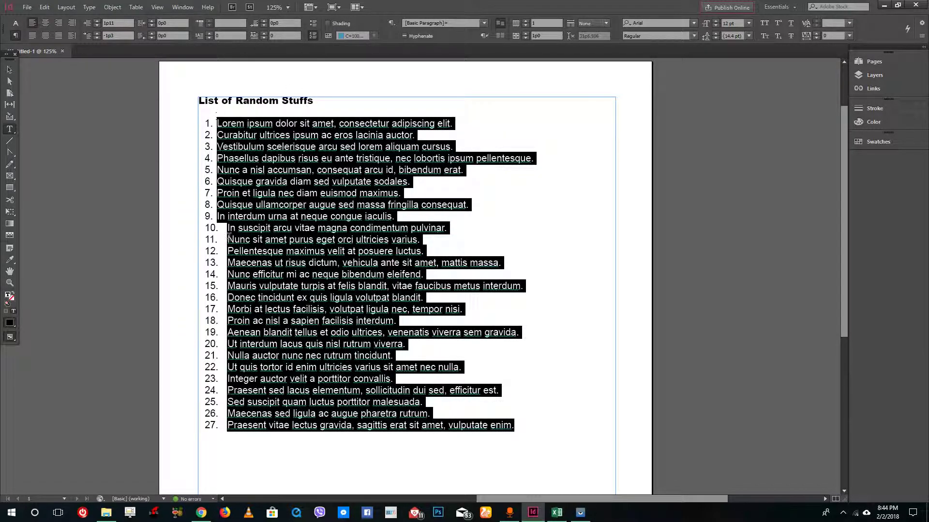
pyautogui.click(290, 229)
# Step: Insert an unnumbered line 'djfbgjdfbjg' after item 9
pyautogui.click(419, 219)
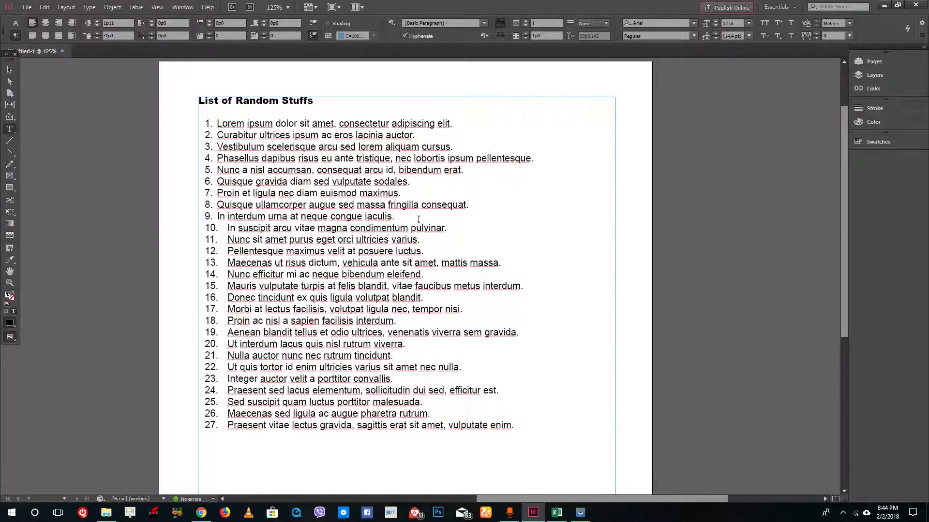
pyautogui.press('Return')
pyautogui.write('djfbgjdfbjg')
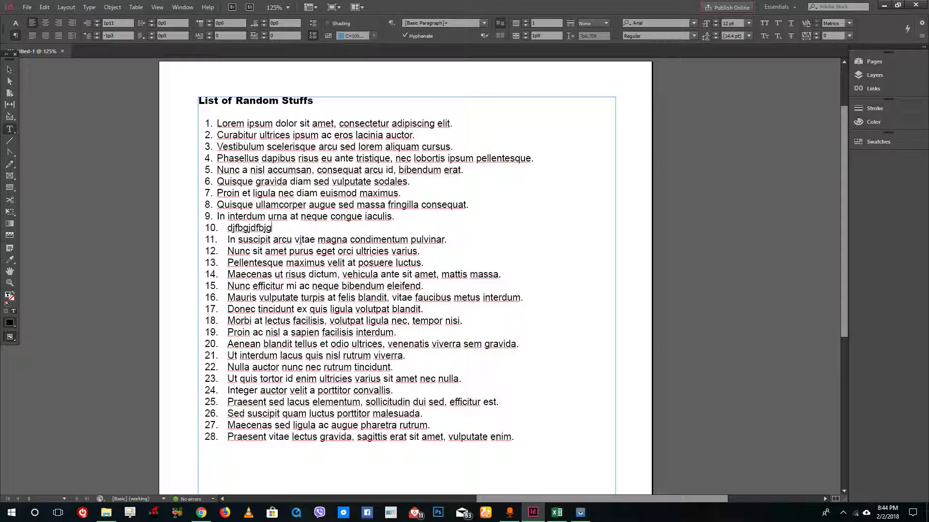
pyautogui.moveTo(317, 240); pyautogui.dragTo(227, 227)
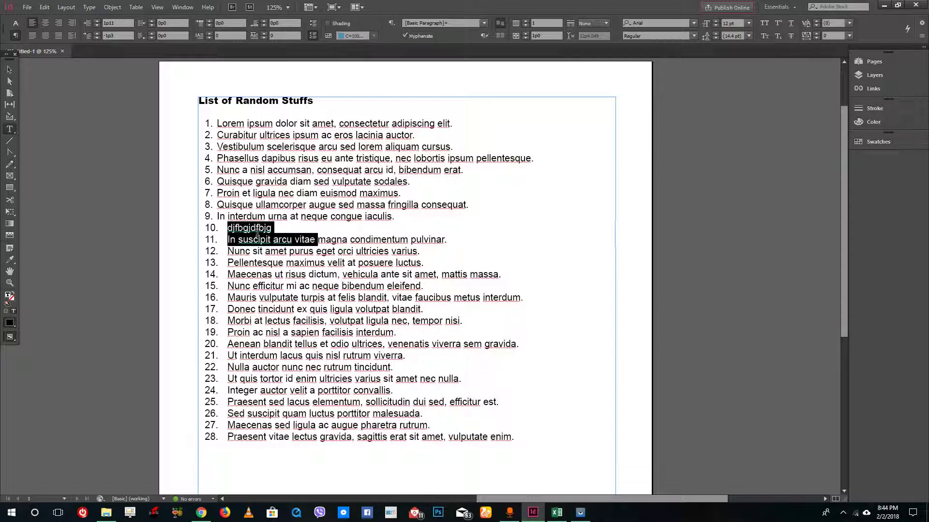
pyautogui.click(273, 228)
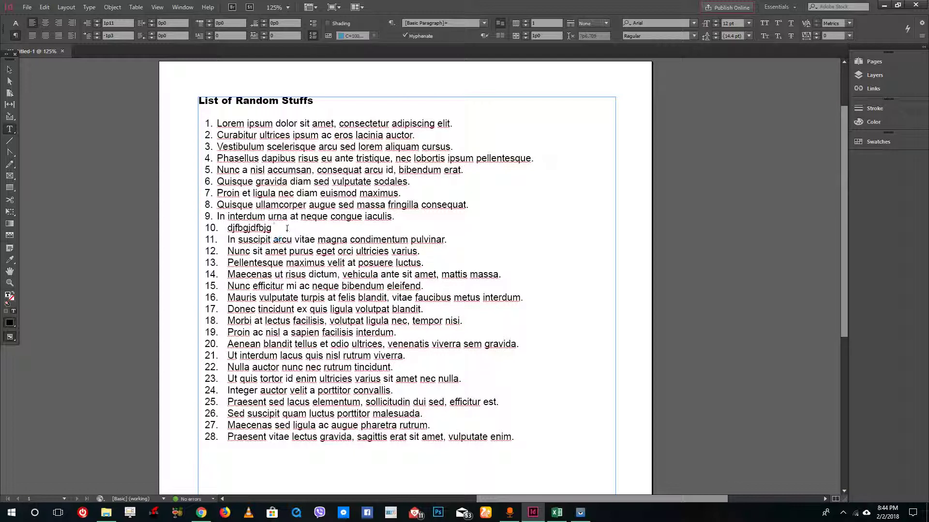
pyautogui.moveTo(274, 228); pyautogui.dragTo(206, 225)
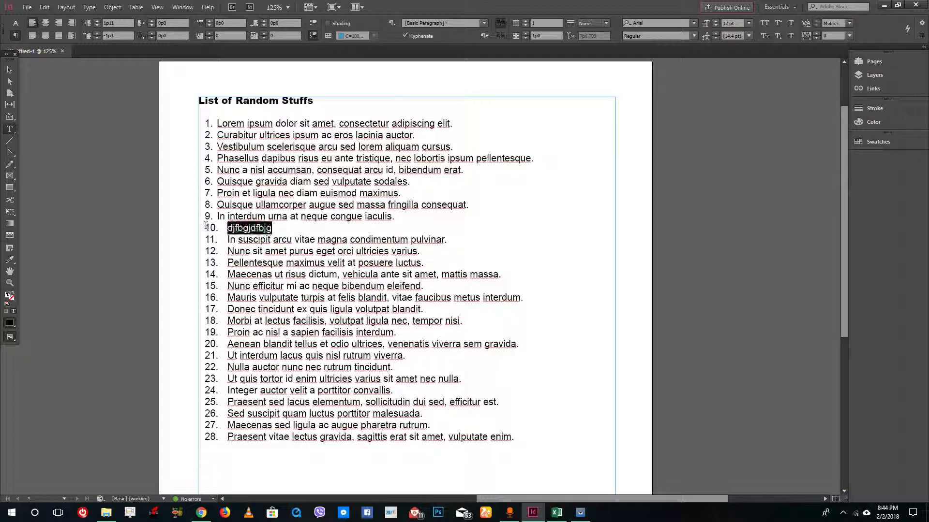
pyautogui.click(312, 36)
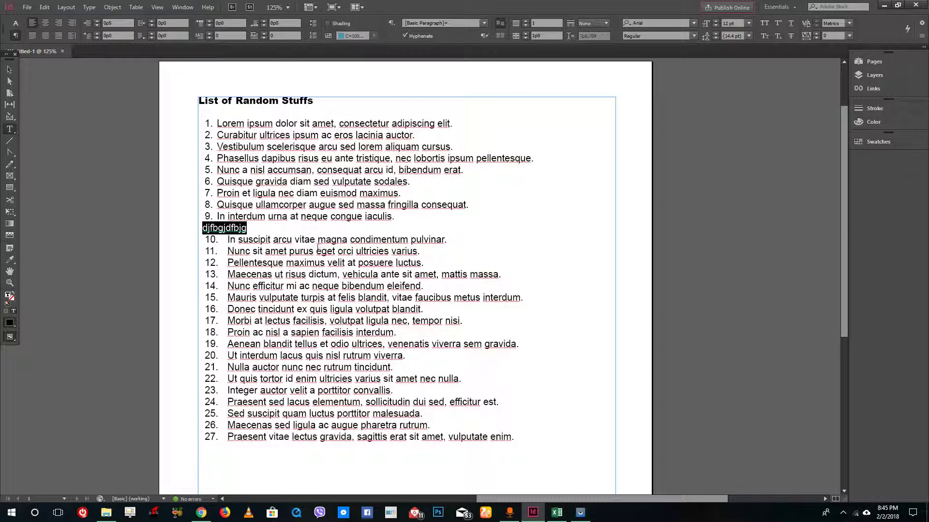
# Step: Try a blank line and Restart Numbering at item 10, then undo back to a continuous 1–28 list
pyautogui.click(277, 231)
pyautogui.press('Return')
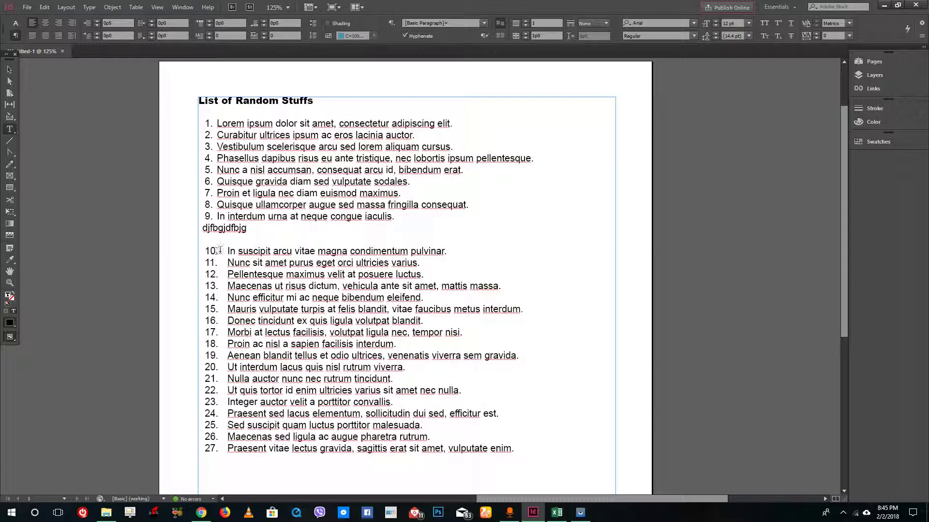
pyautogui.rightClick(237, 251)
pyautogui.click(227, 251)
pyautogui.rightClick(215, 256)
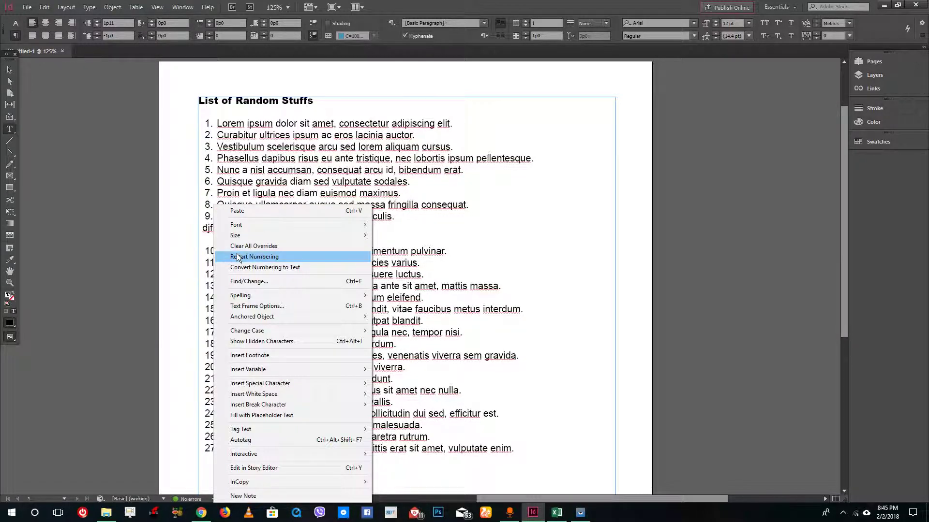
pyautogui.click(242, 257)
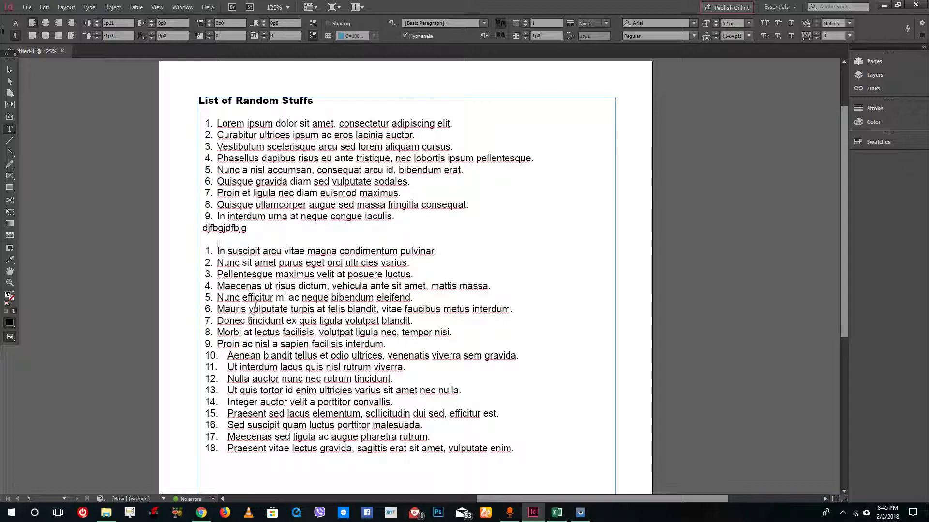
pyautogui.click(244, 133)
pyautogui.hotkey('ctrl', 'z')
pyautogui.hotkey('ctrl', 'z')
pyautogui.hotkey('ctrl', 'z')
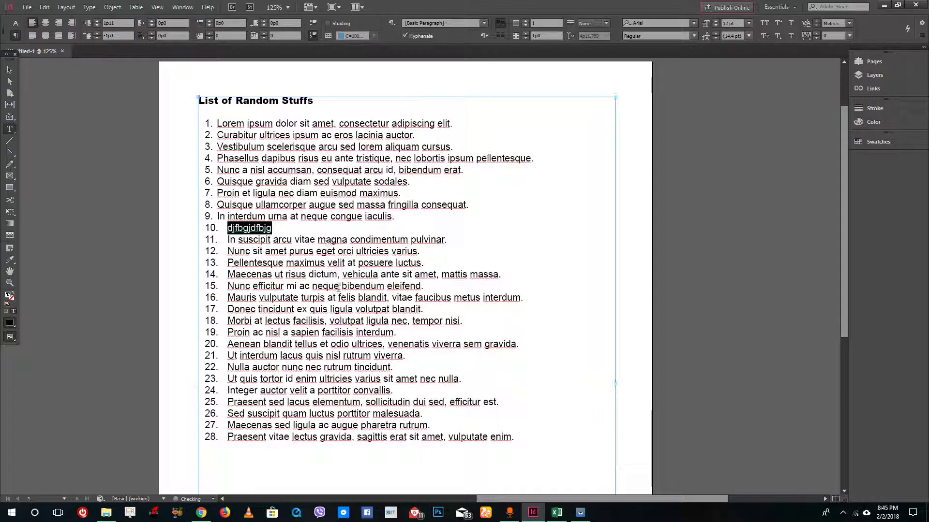
# Step: Select the whole list and set its List Type to Numbers on the [Default] list
pyautogui.moveTo(532, 437); pyautogui.dragTo(216, 121)
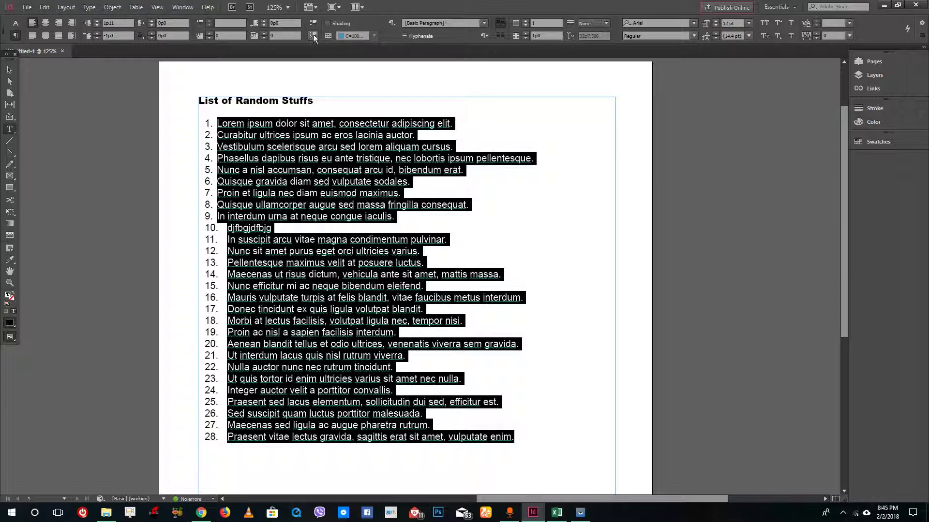
pyautogui.keyDown('alt'); pyautogui.click(313, 37); pyautogui.keyUp('alt')
pyautogui.click(426, 152)
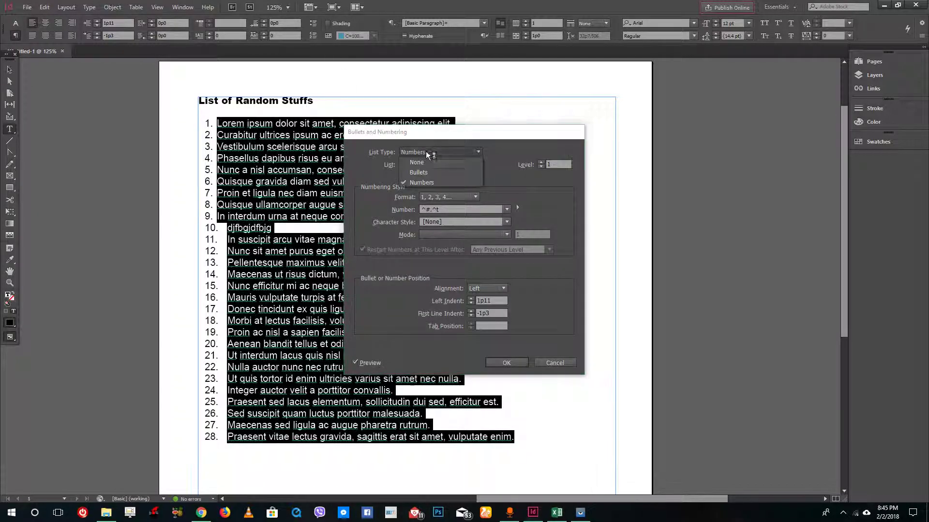
pyautogui.click(427, 174)
pyautogui.click(435, 151)
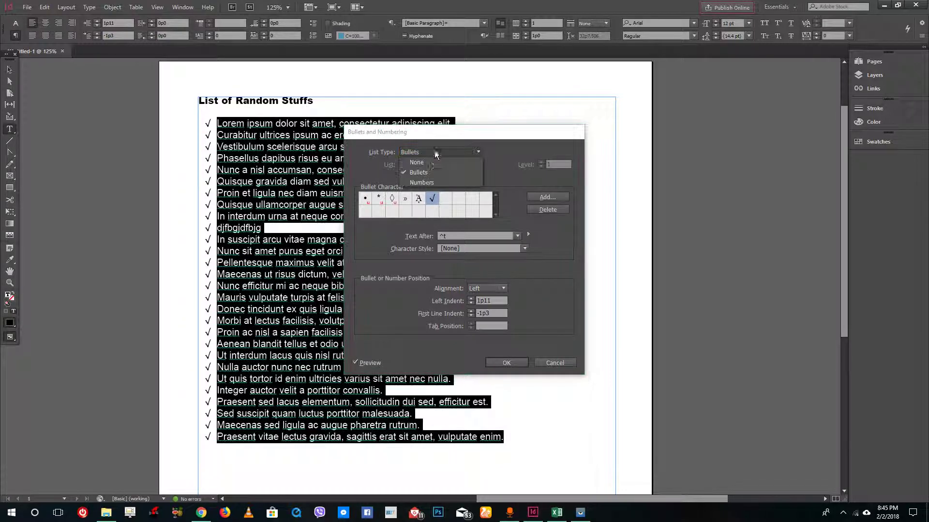
pyautogui.click(425, 179)
pyautogui.click(459, 164)
pyautogui.click(429, 164)
# Step: Try 01, 02, uppercase and lowercase Roman formats, then settle on 1, 2, 3, 4..
pyautogui.click(466, 199)
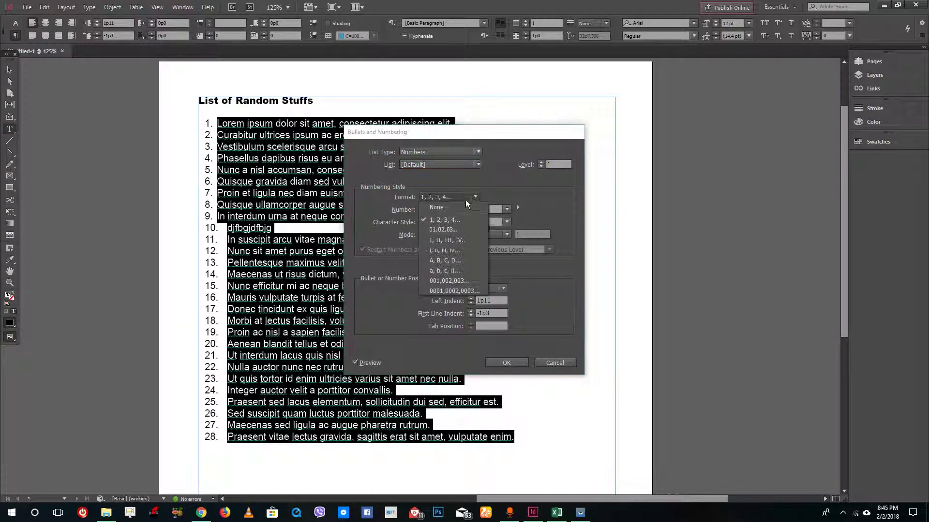
pyautogui.click(457, 231)
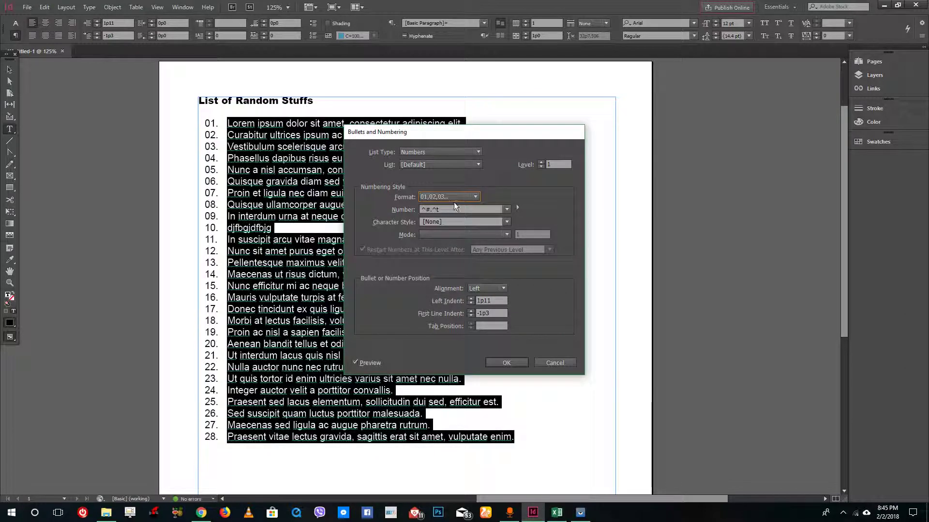
pyautogui.click(454, 198)
pyautogui.click(445, 240)
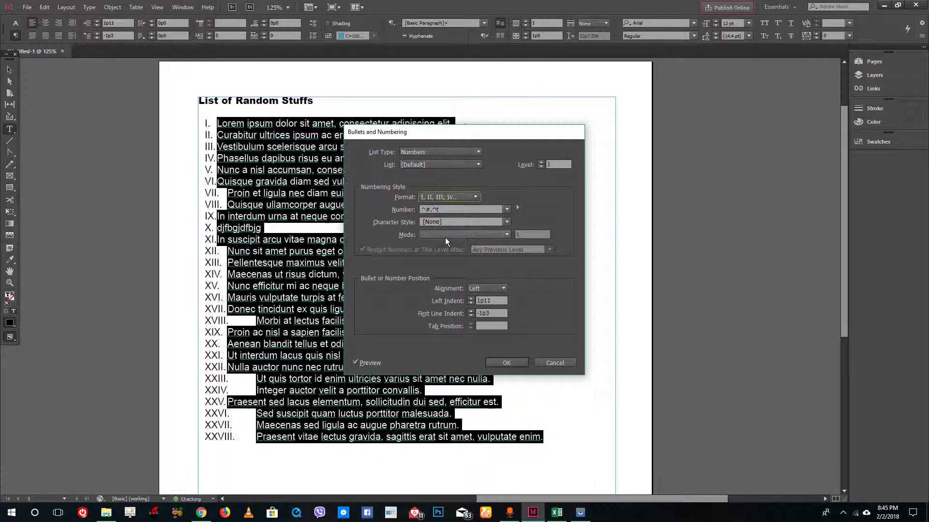
pyautogui.click(445, 196)
pyautogui.click(481, 251)
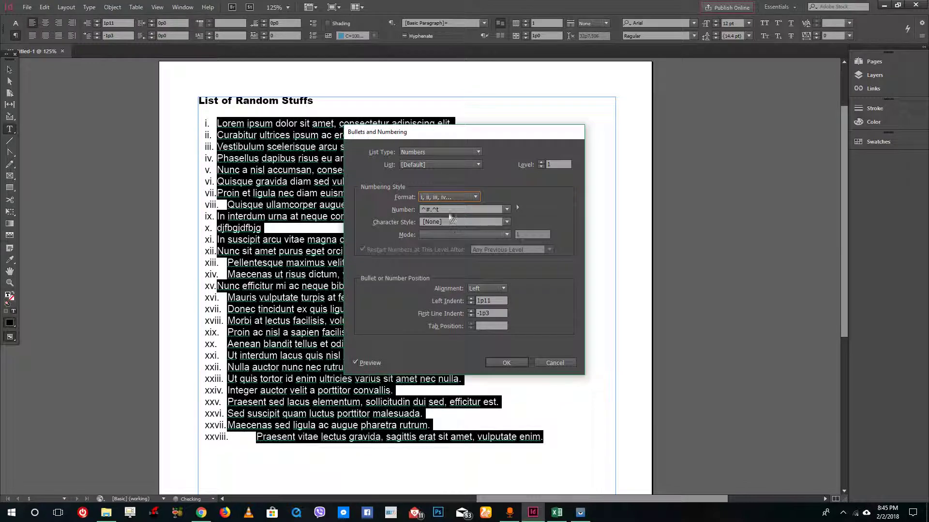
pyautogui.click(446, 198)
pyautogui.click(446, 218)
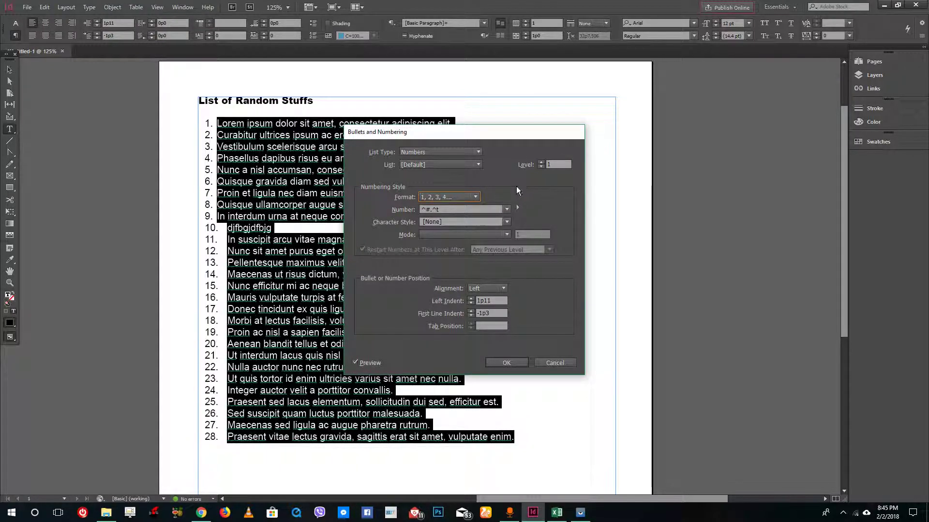
# Step: Set the list's left indent to 3p0 and first-line indent to -1p10
pyautogui.click(471, 299)
pyautogui.click(470, 299)
pyautogui.click(470, 299)
pyautogui.click(471, 299)
pyautogui.click(470, 300)
pyautogui.click(471, 299)
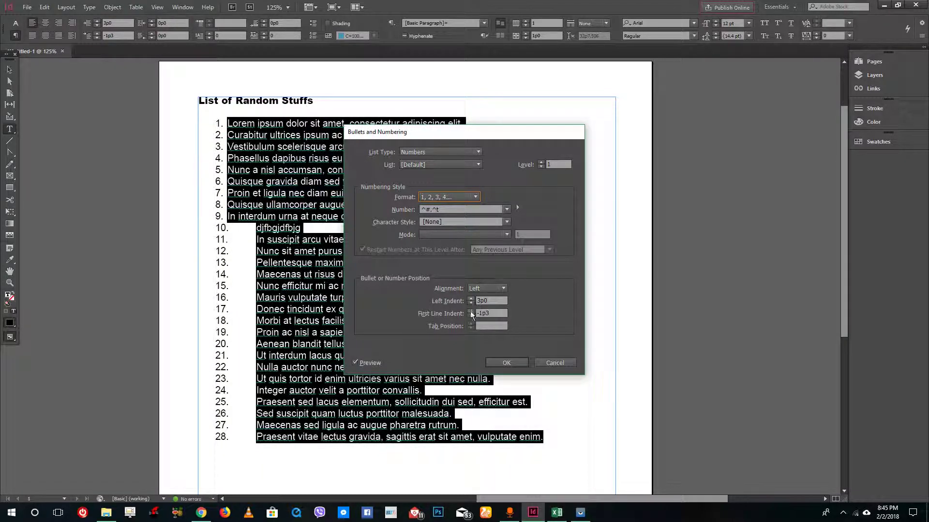
pyautogui.click(470, 310)
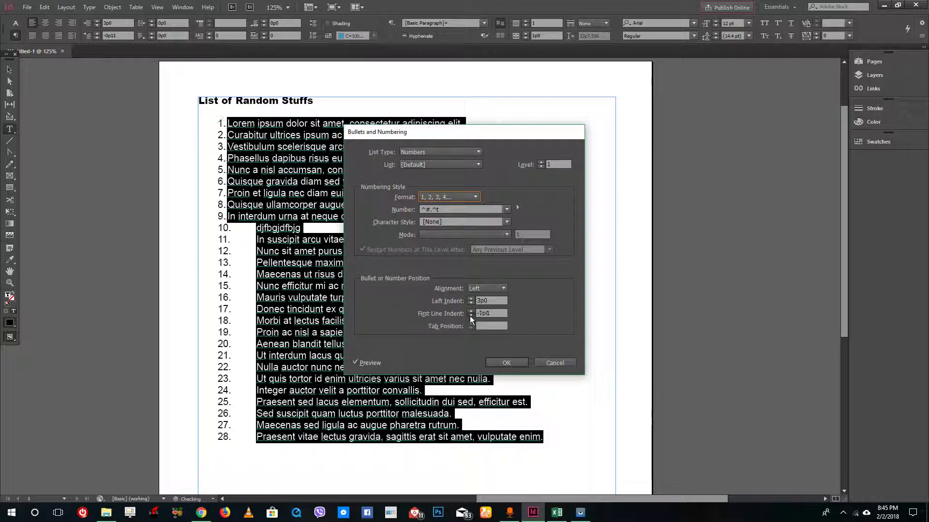
pyautogui.click(470, 316)
pyautogui.click(470, 316)
pyautogui.click(470, 316)
pyautogui.click(470, 316)
pyautogui.click(470, 316)
pyautogui.click(470, 316)
pyautogui.click(470, 316)
pyautogui.click(470, 315)
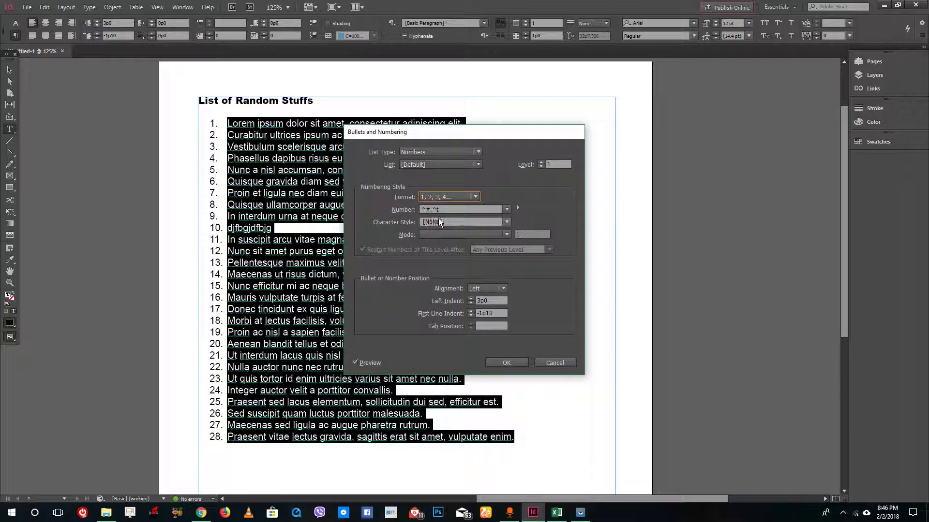
# Step: Keep no character style and the 1, 2, 3 format, and apply the numbering
pyautogui.click(454, 221)
pyautogui.click(503, 219)
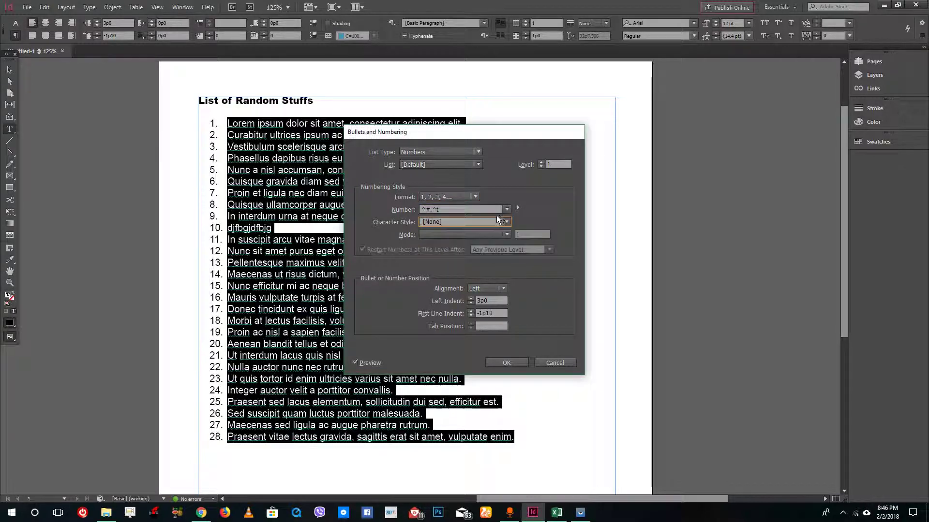
pyautogui.click(439, 196)
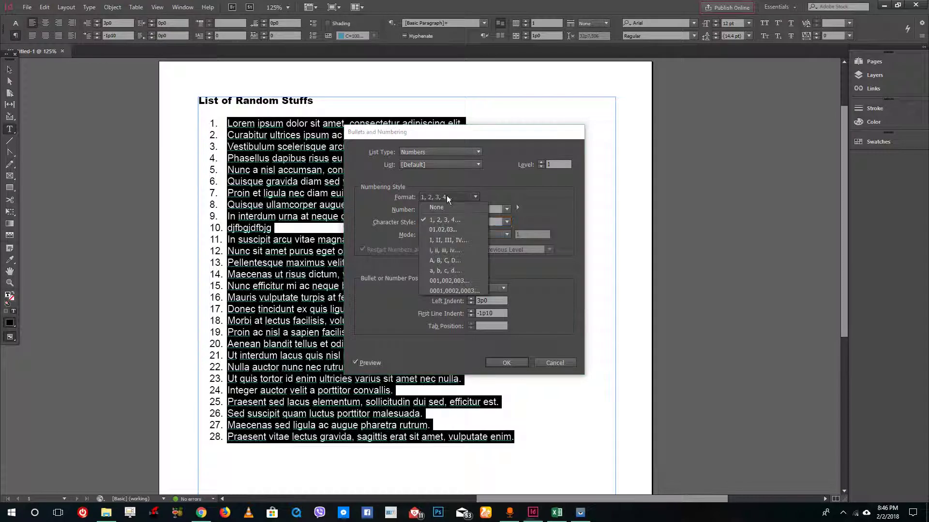
pyautogui.click(555, 185)
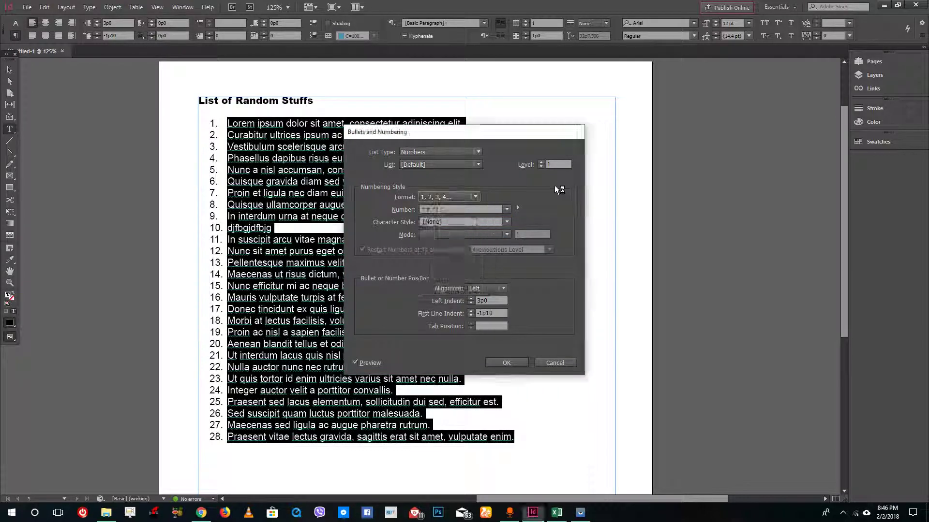
pyautogui.click(520, 367)
pyautogui.click(427, 256)
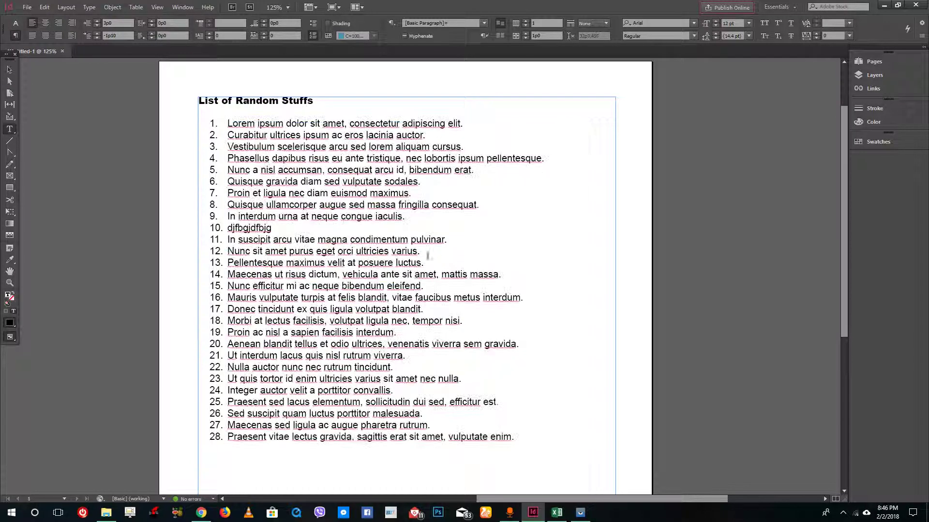
# Step: Set items 5–10 to list Level 2 with a, b, c, d... lettering
pyautogui.moveTo(272, 228); pyautogui.dragTo(221, 171)
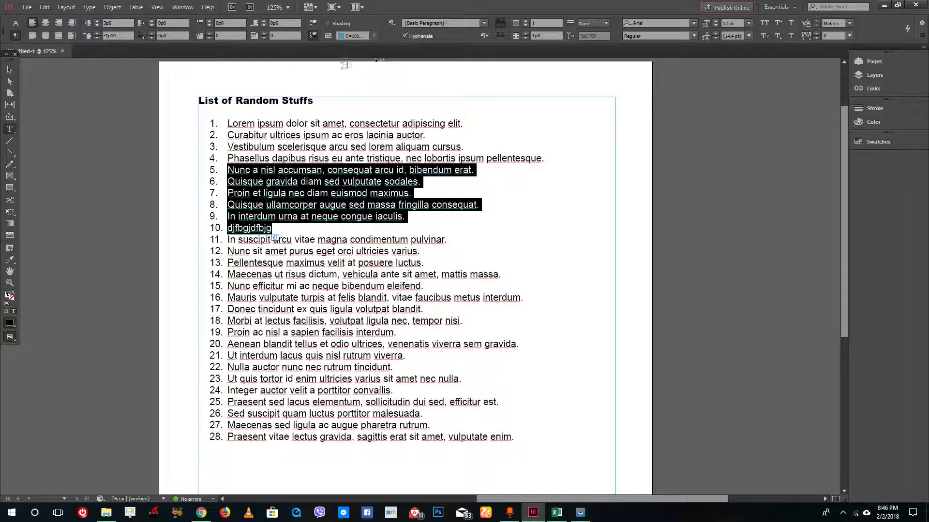
pyautogui.keyDown('alt'); pyautogui.click(314, 36); pyautogui.keyUp('alt')
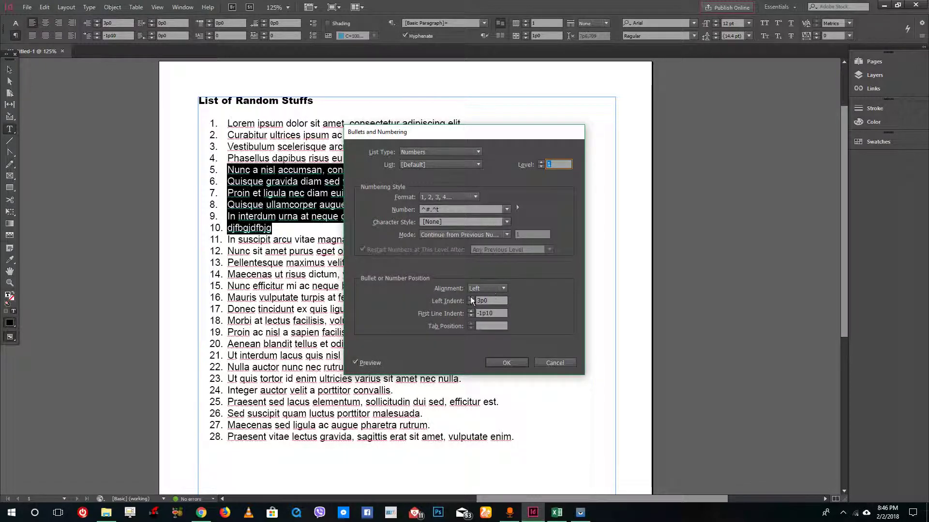
pyautogui.click(446, 197)
pyautogui.click(446, 197)
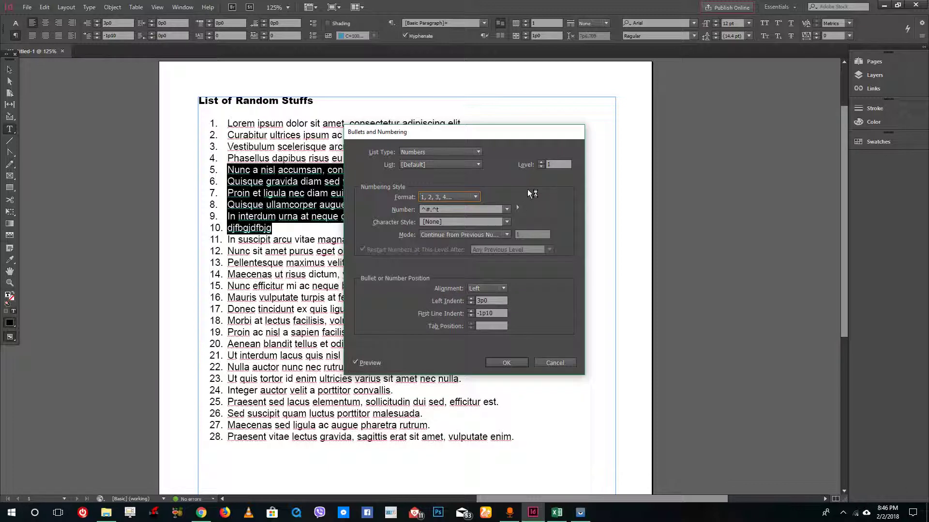
pyautogui.click(541, 162)
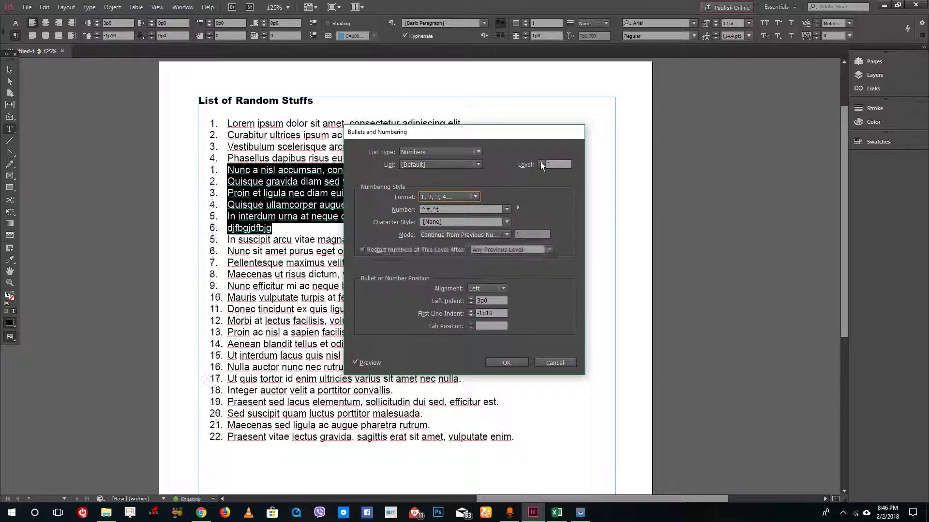
pyautogui.hotkey('alt', 'Down')
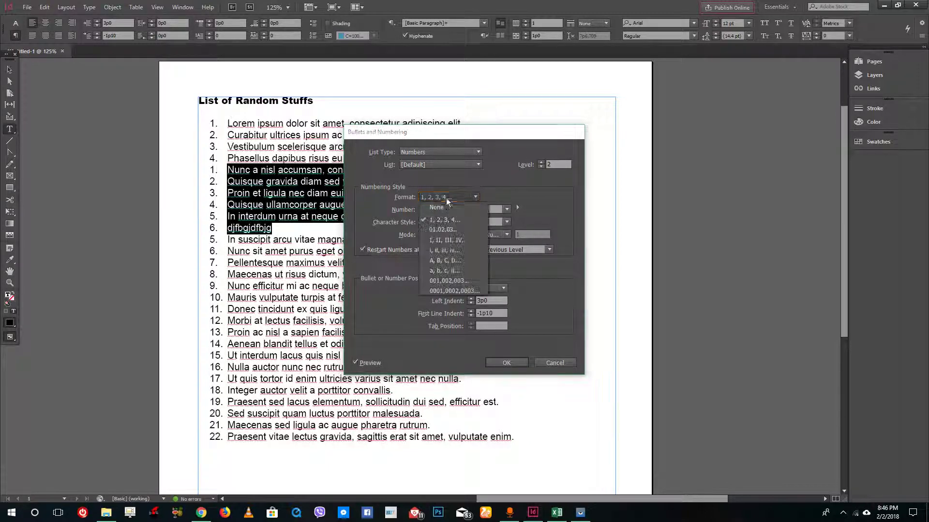
pyautogui.click(457, 272)
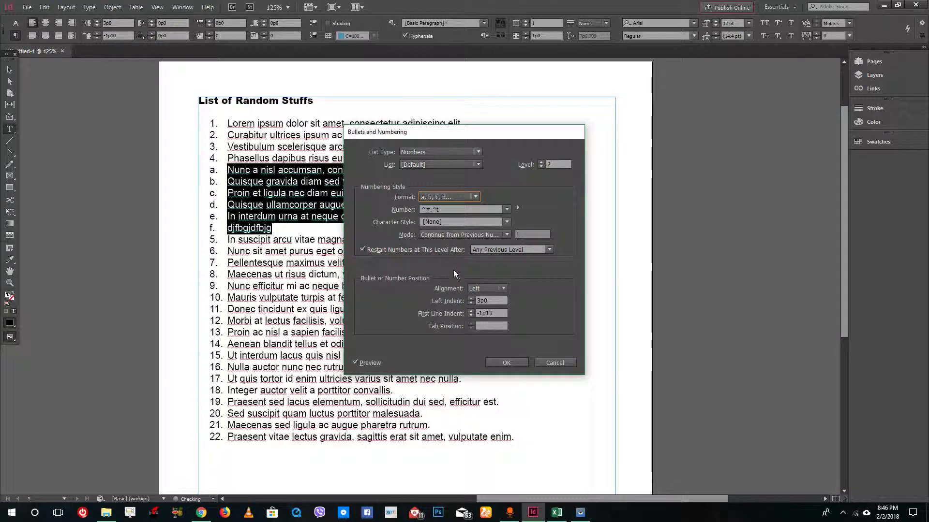
# Step: Raise the lettered sub-items' left indent to 4p9
pyautogui.click(471, 298)
pyautogui.click(471, 299)
pyautogui.click(471, 299)
pyautogui.click(470, 298)
pyautogui.click(471, 299)
pyautogui.click(471, 298)
pyautogui.click(471, 298)
pyautogui.click(471, 299)
pyautogui.click(471, 298)
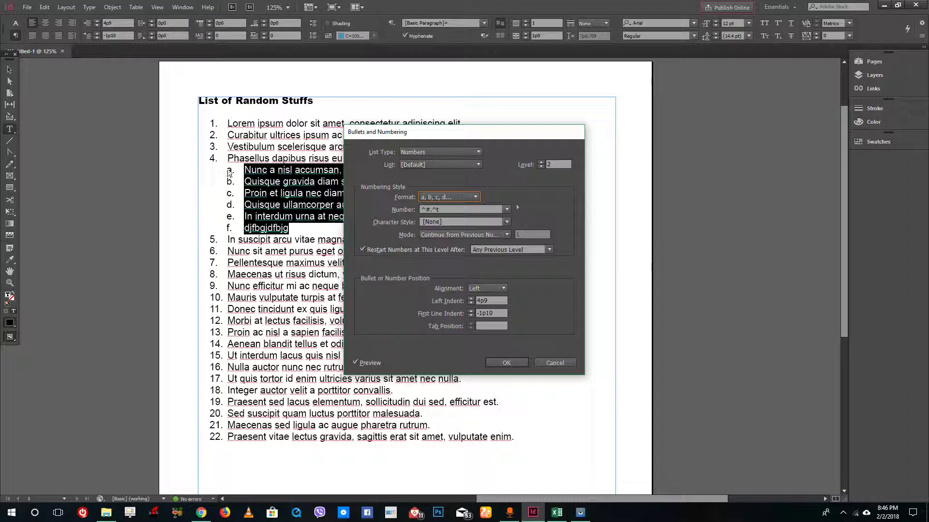
# Step: Insert a Level 1 number placeholder before the letter so sub-items read 4a–4f, and apply
pyautogui.click(421, 208)
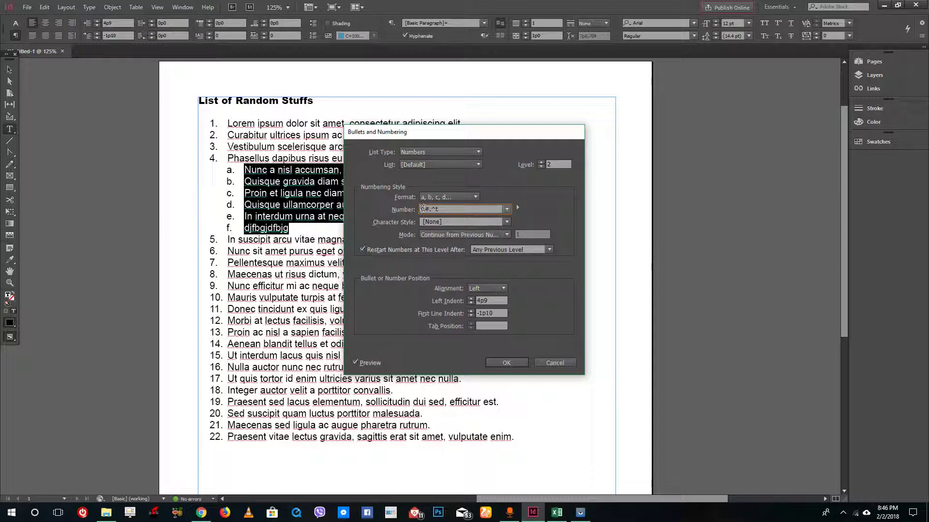
pyautogui.click(518, 208)
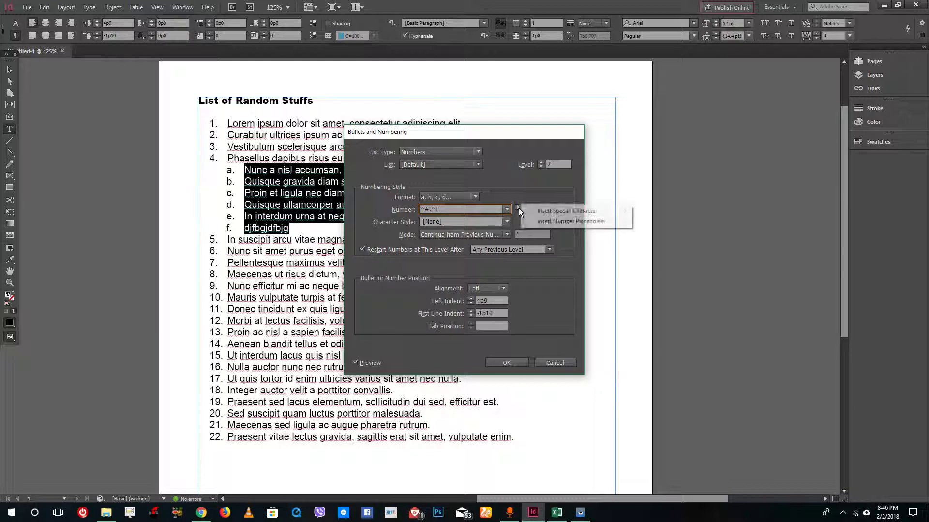
pyautogui.moveTo(554, 216)
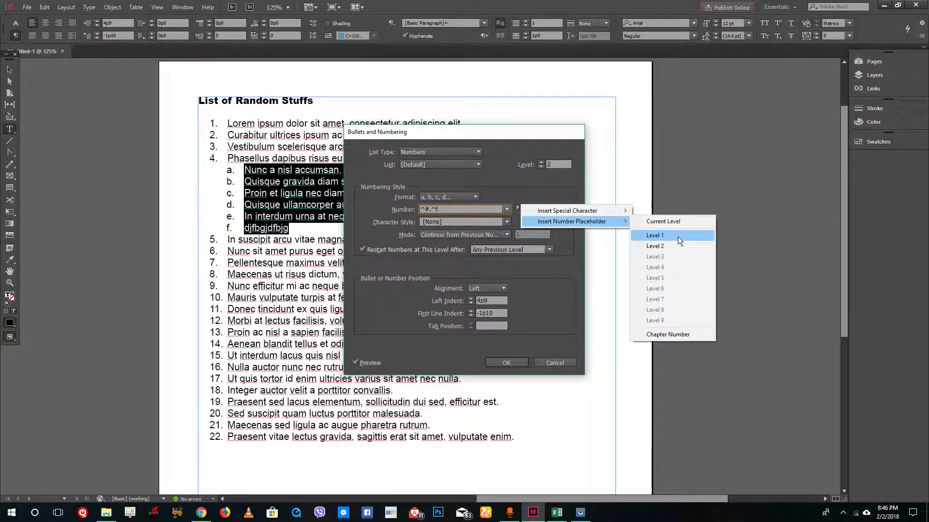
pyautogui.click(677, 236)
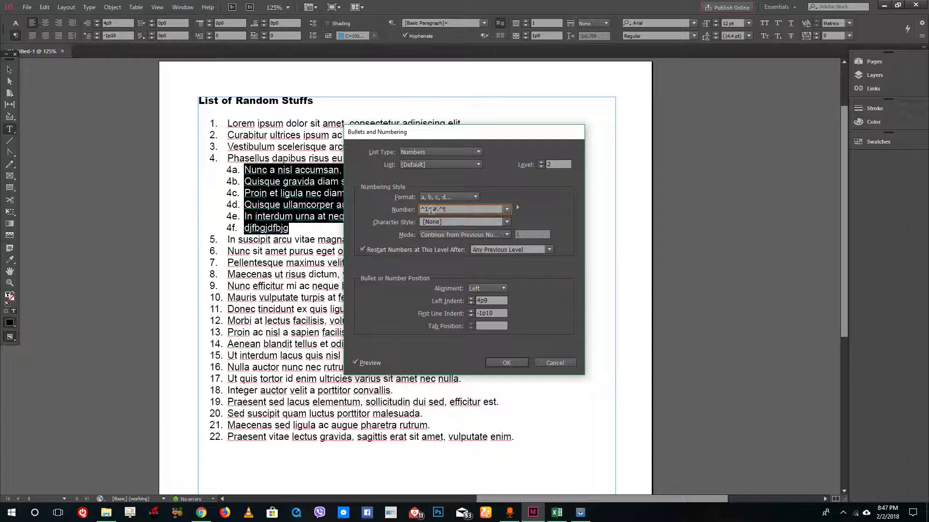
pyautogui.click(448, 209)
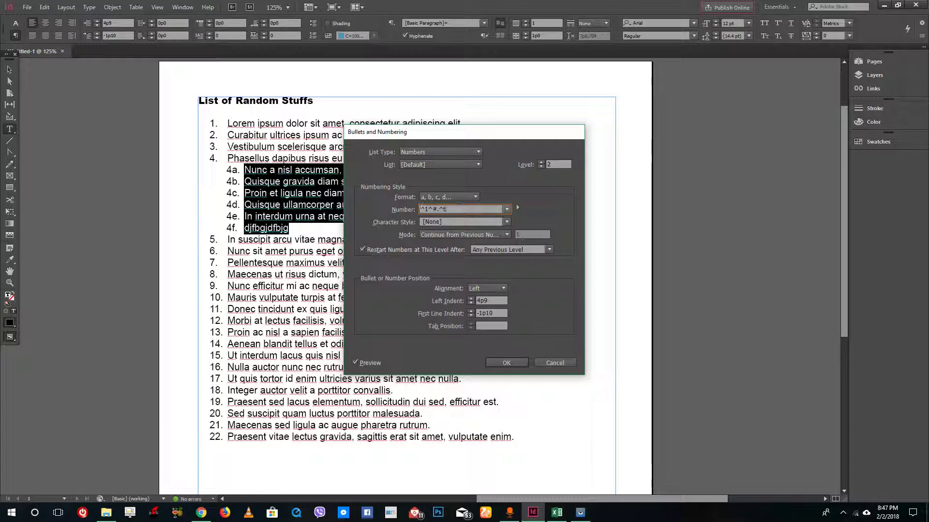
pyautogui.click(514, 364)
pyautogui.click(354, 346)
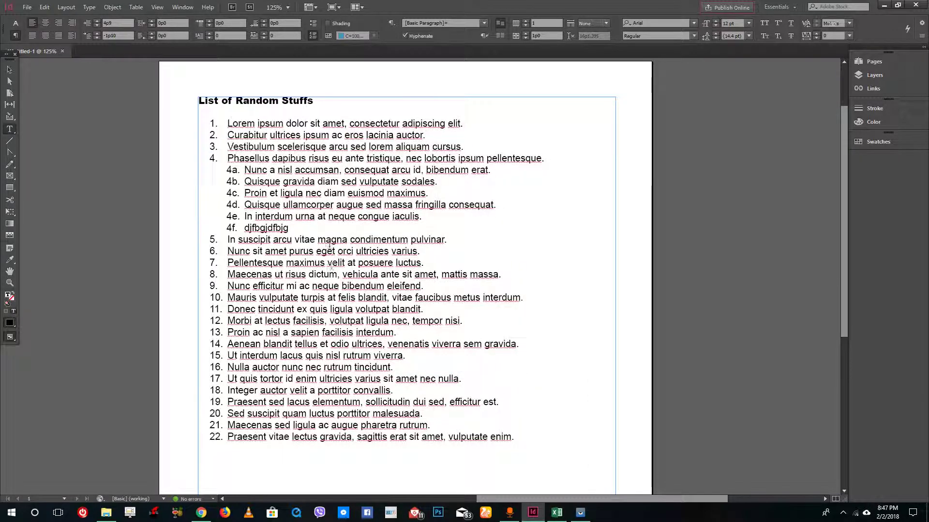
# Step: Add and remove an empty line after item 5, then select all list text
pyautogui.click(458, 240)
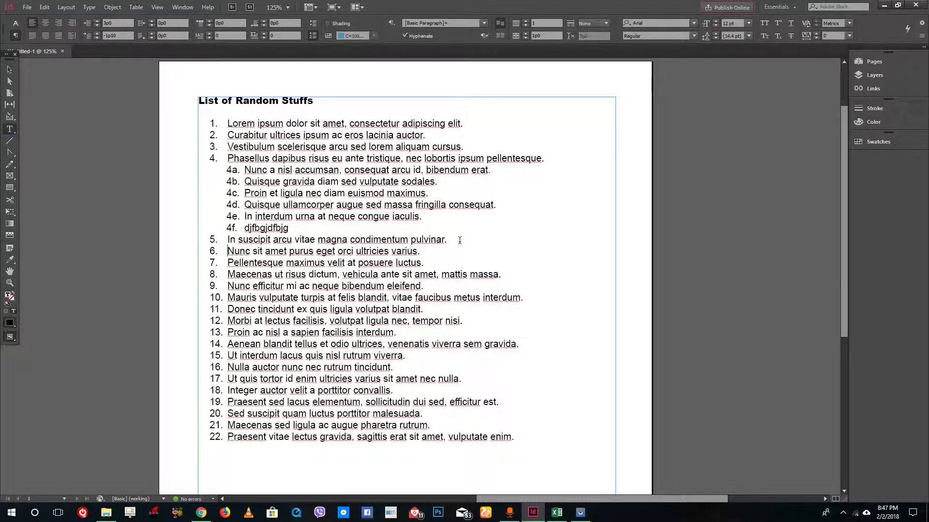
pyautogui.press('Return')
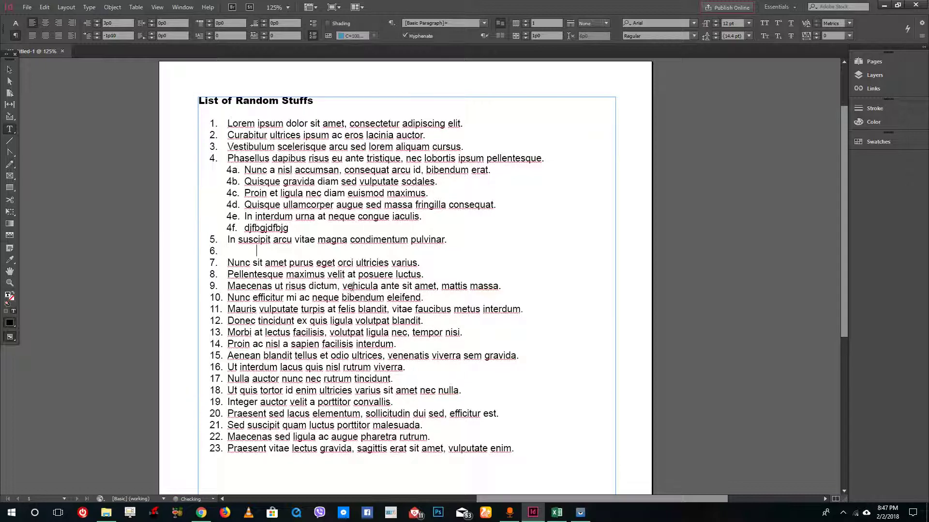
pyautogui.press('BackSpace')
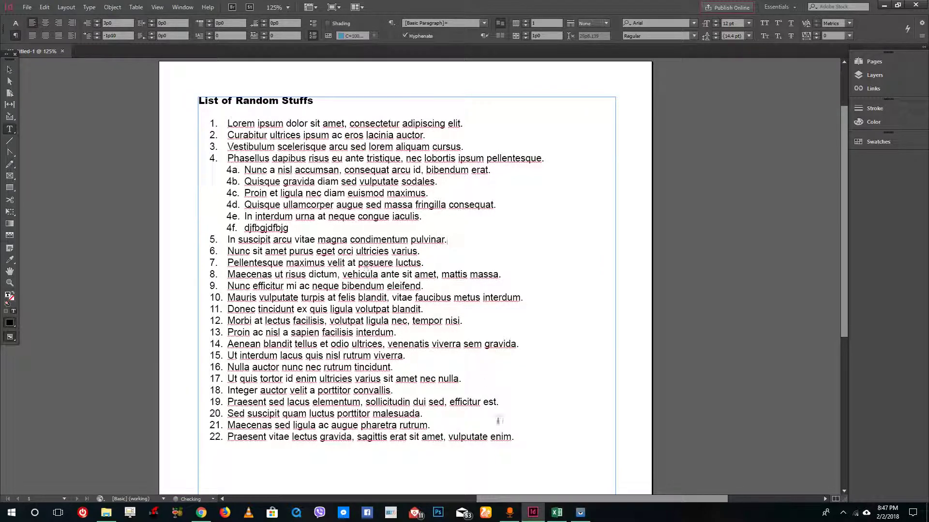
pyautogui.moveTo(523, 436); pyautogui.dragTo(226, 119)
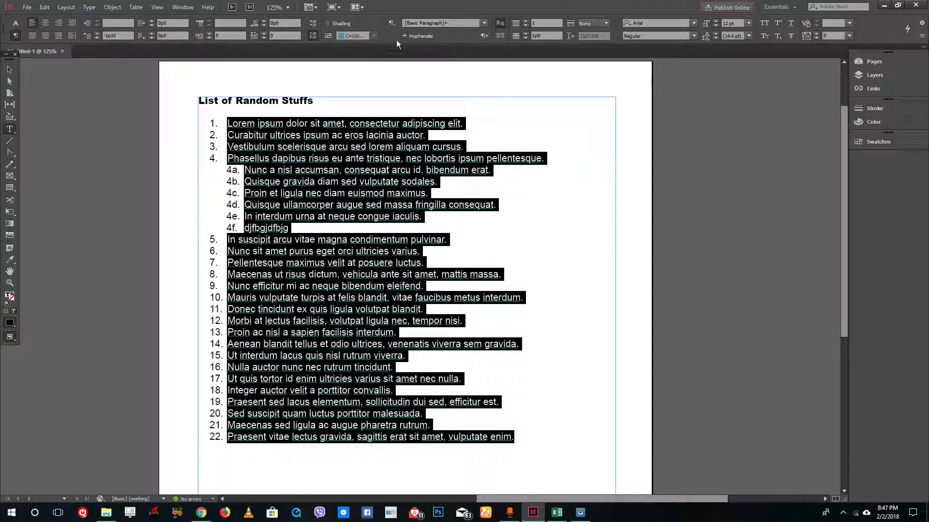
# Step: Raise the list's leading from 14.4 pt to 19 pt in the Character Formatting controls
pyautogui.click(15, 23)
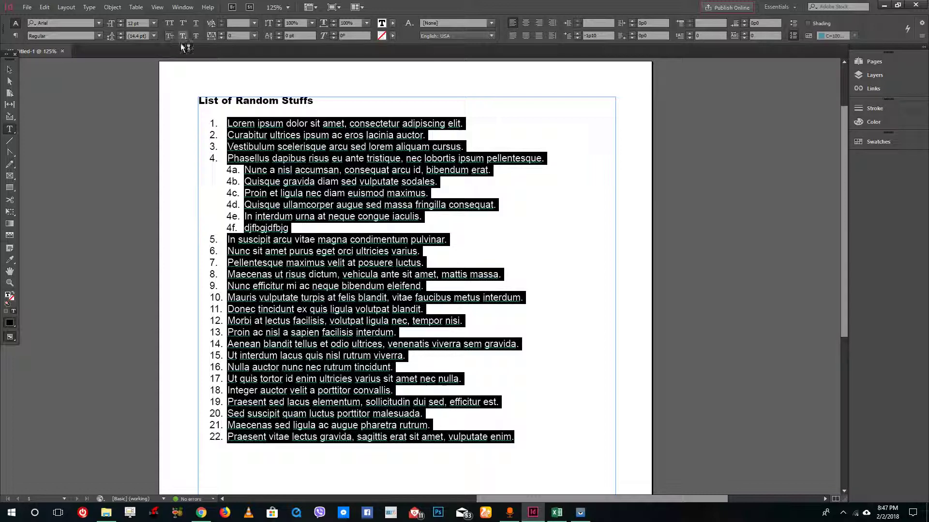
pyautogui.click(121, 34)
pyautogui.click(121, 33)
pyautogui.click(121, 34)
pyautogui.click(121, 33)
pyautogui.click(406, 162)
# Step: Select the whole story, then deselect and scroll through the list to review the 19 pt spacing
pyautogui.scroll(-5, 382, 213)
pyautogui.scroll(3, 524, 325)
pyautogui.scroll(-1, 523, 325)
pyautogui.hotkey('ctrl', 'a')
pyautogui.scroll(5, 523, 325)
pyautogui.click(507, 381)
pyautogui.scroll(-2, 488, 362)
pyautogui.scroll(-3, 487, 361)
pyautogui.scroll(5, 487, 359)
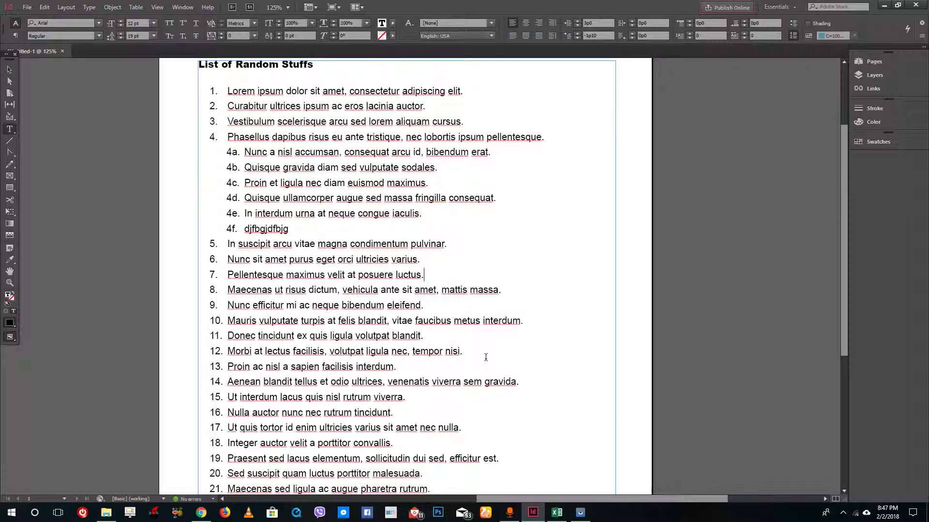